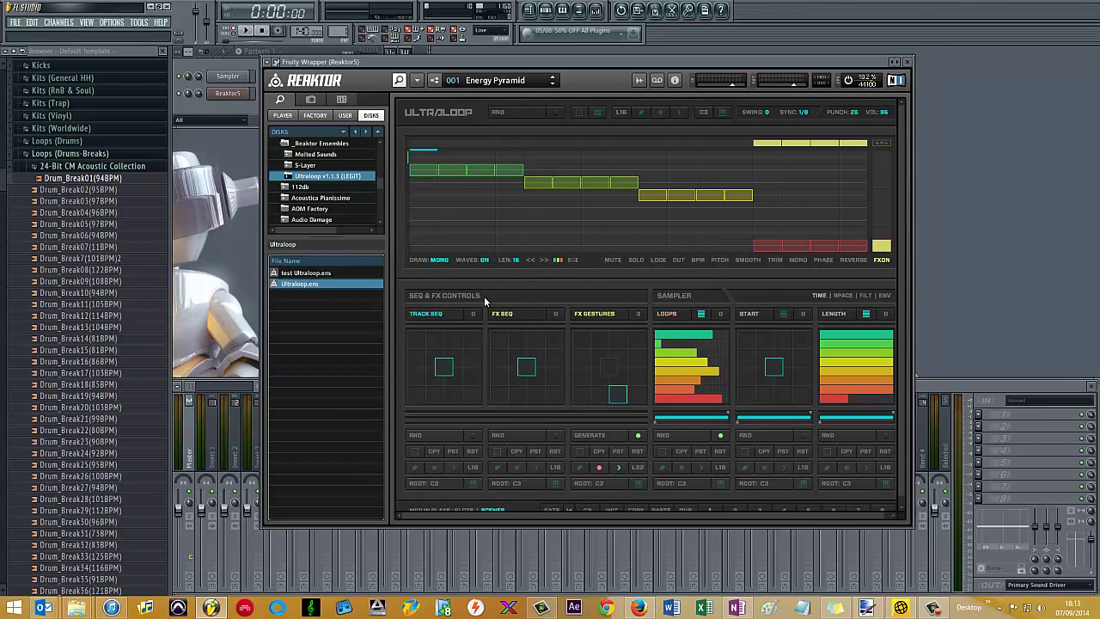
# - Reposition the Reaktor window and bring up the Solo, BPM, Smooth and Reverse settings of the Ultraloop tracks in turn
pyautogui.moveTo(481, 62); pyautogui.dragTo(574, 72)
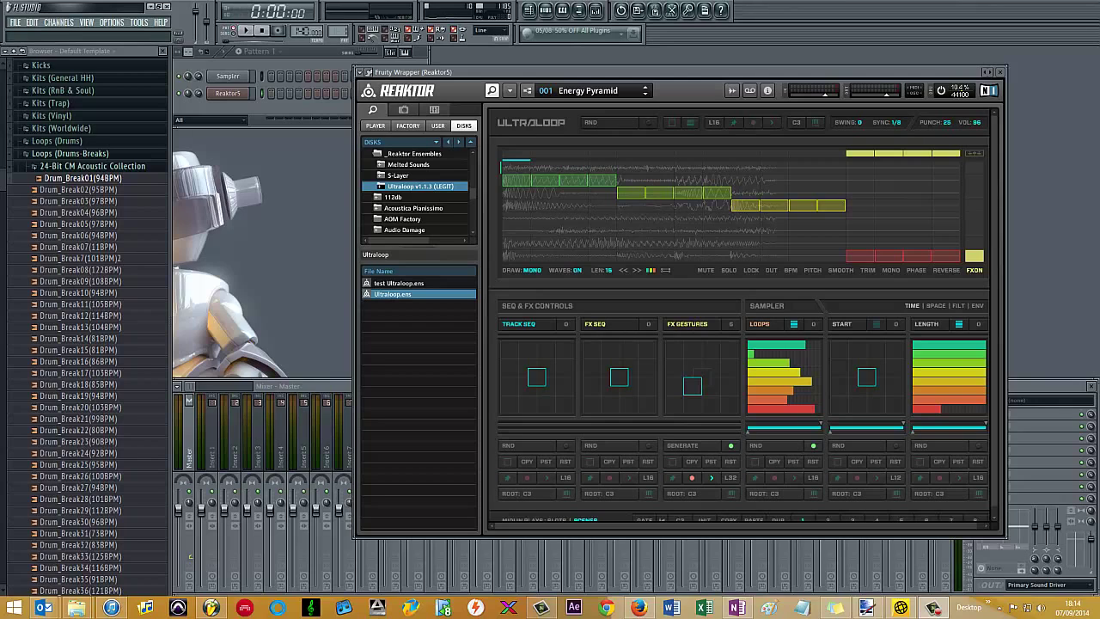
pyautogui.click(728, 270)
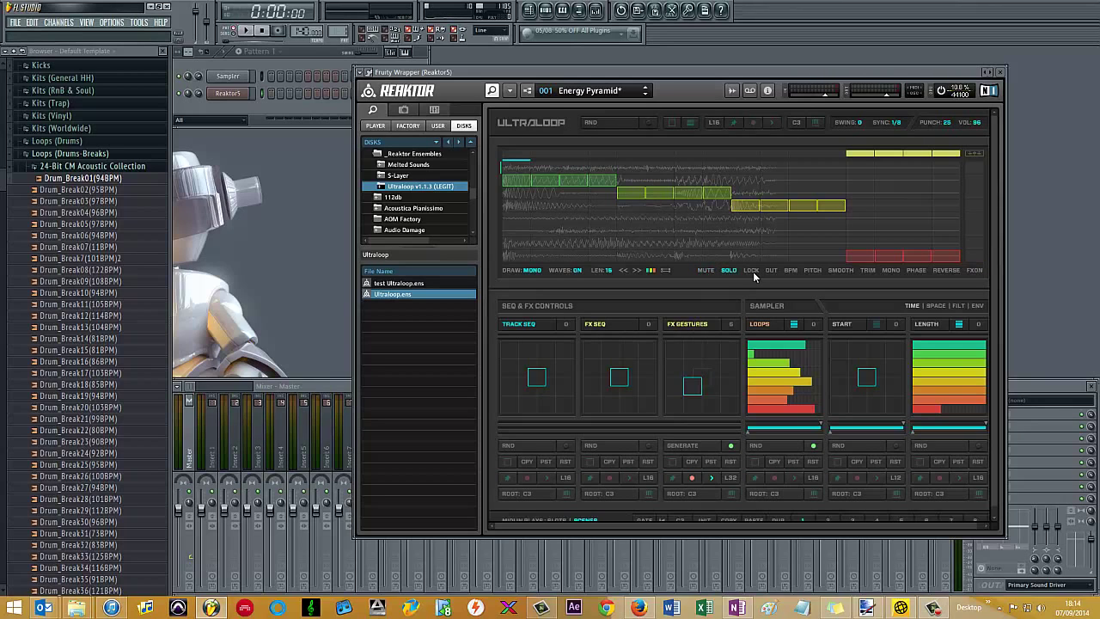
pyautogui.click(788, 269)
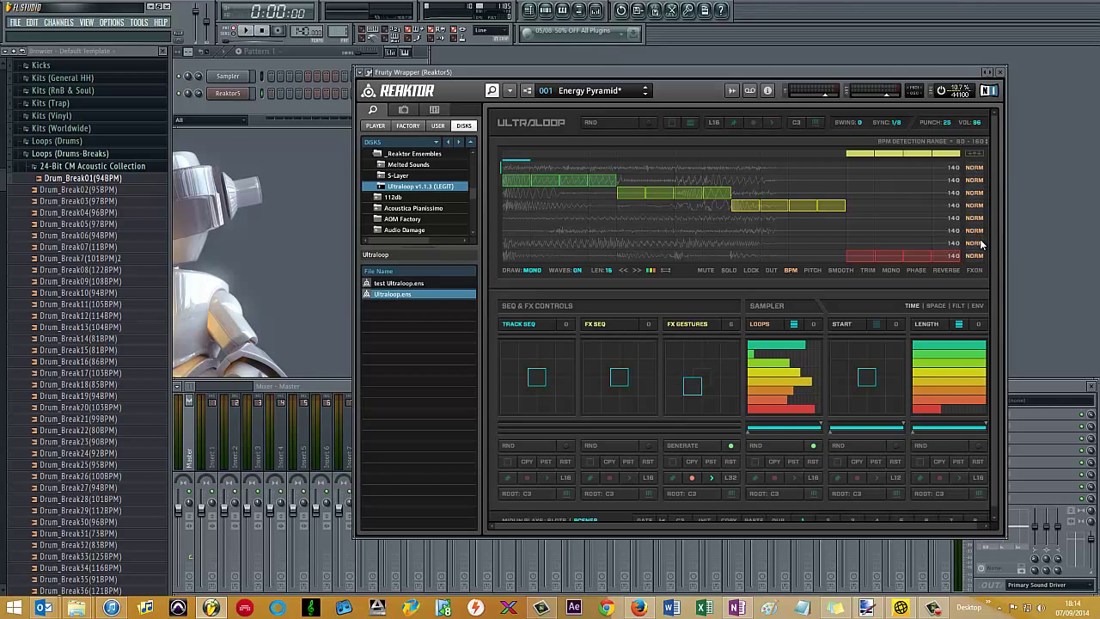
pyautogui.click(840, 270)
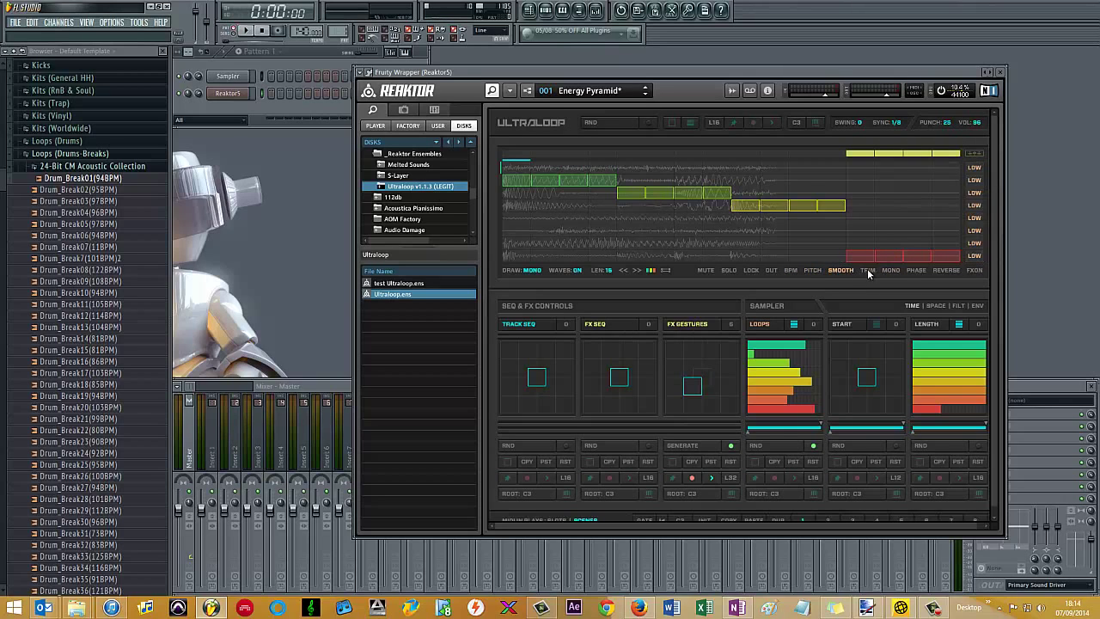
pyautogui.click(949, 271)
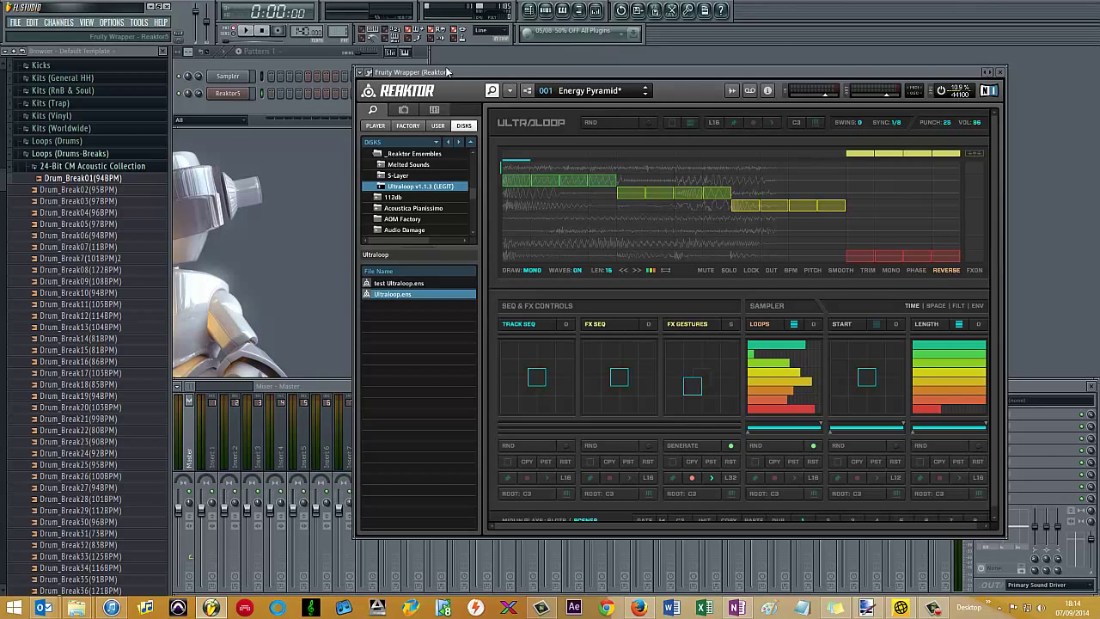
# - Start playback, audition the snapshots in order up to 006 Horizons, and stop playback
pyautogui.click(248, 31)
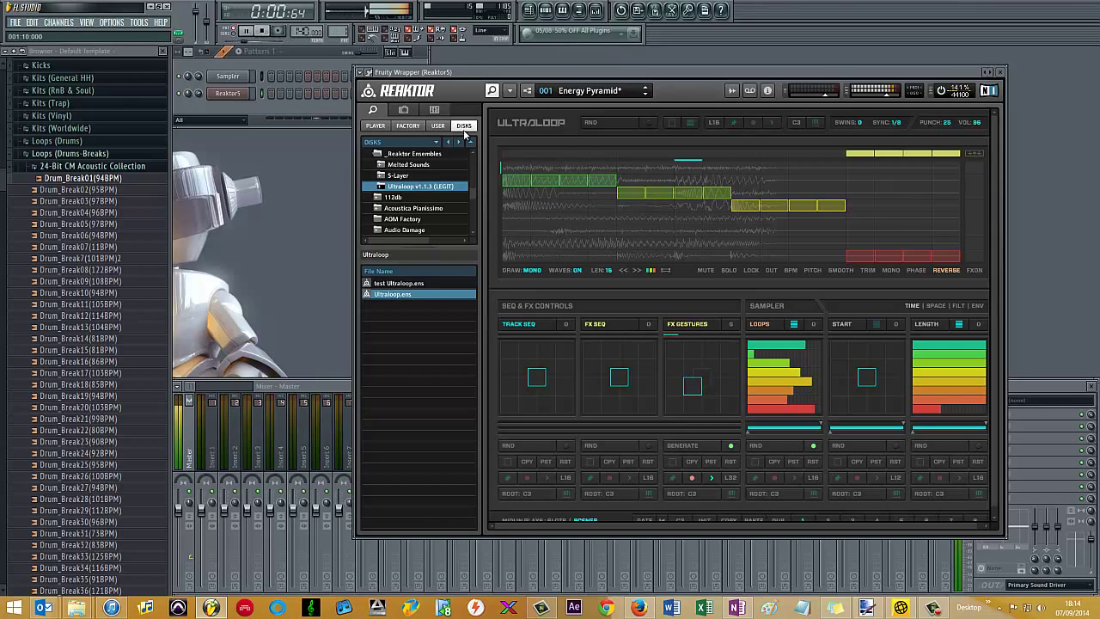
pyautogui.click(646, 95)
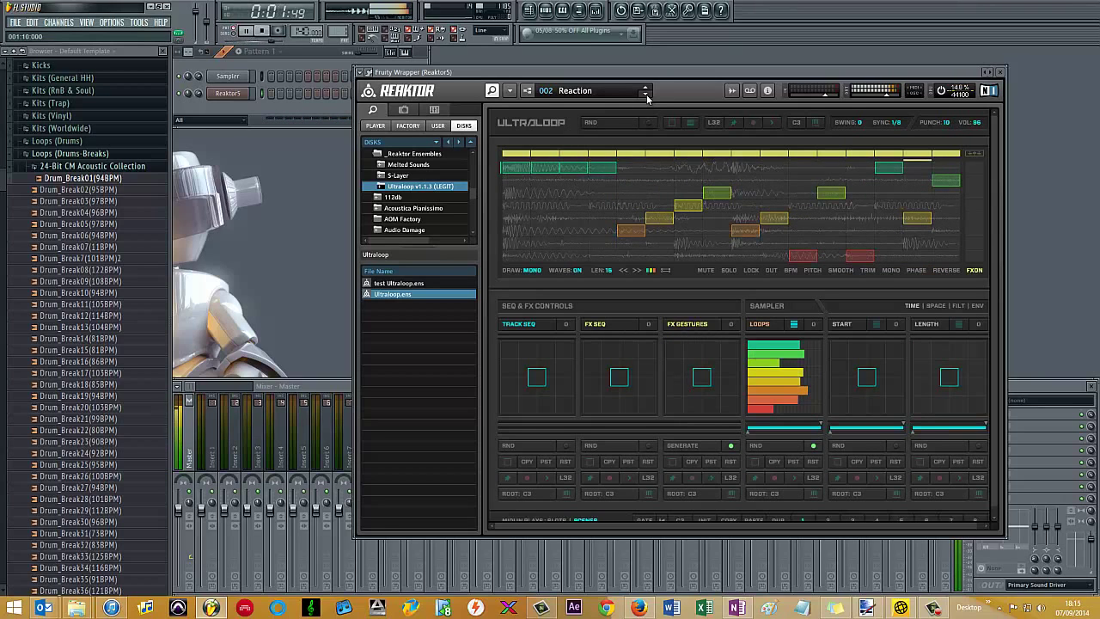
pyautogui.click(646, 97)
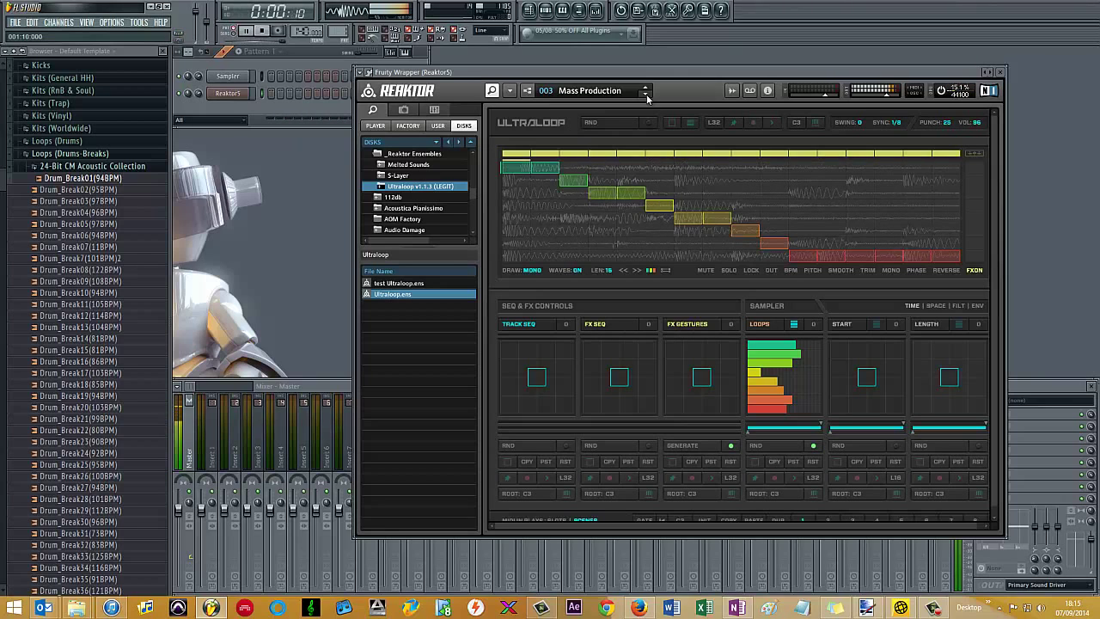
pyautogui.click(646, 97)
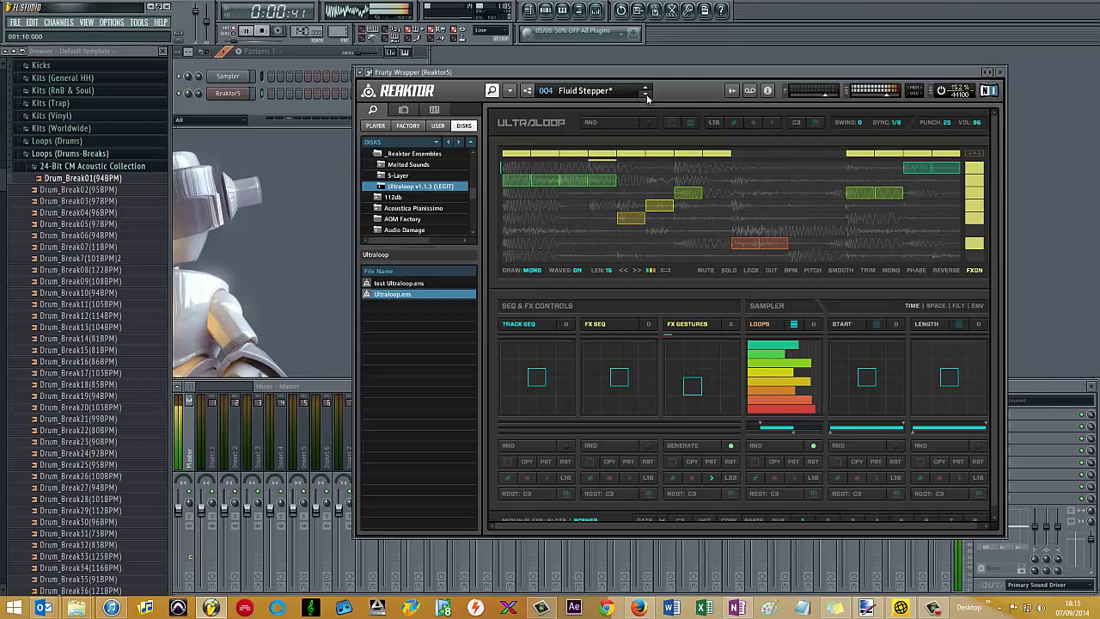
pyautogui.click(646, 97)
pyautogui.click(646, 97)
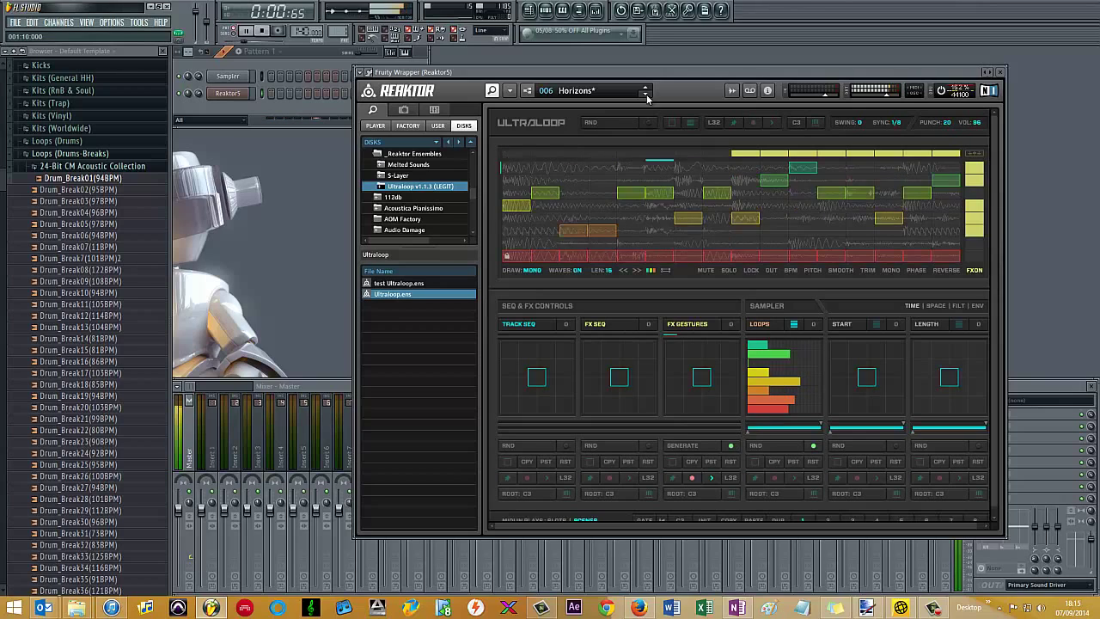
pyautogui.click(262, 30)
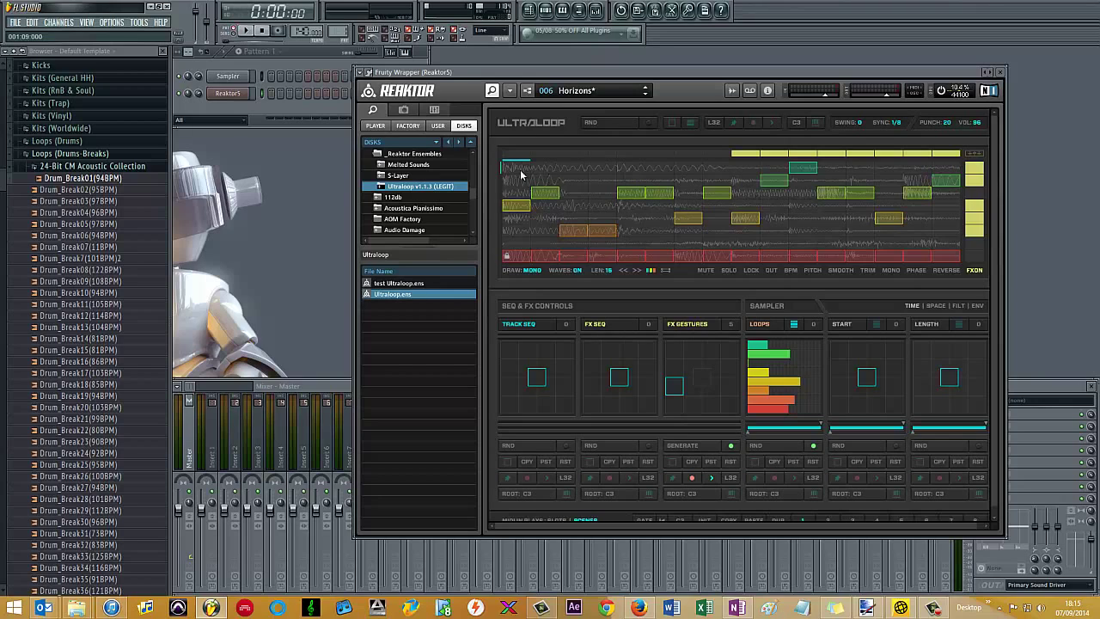
# - Audition the first six tracks by filling each row's steps in turn during playback, reload the Horizons snapshot, and stop playback
pyautogui.moveTo(516, 171); pyautogui.dragTo(952, 176)
pyautogui.press('space')
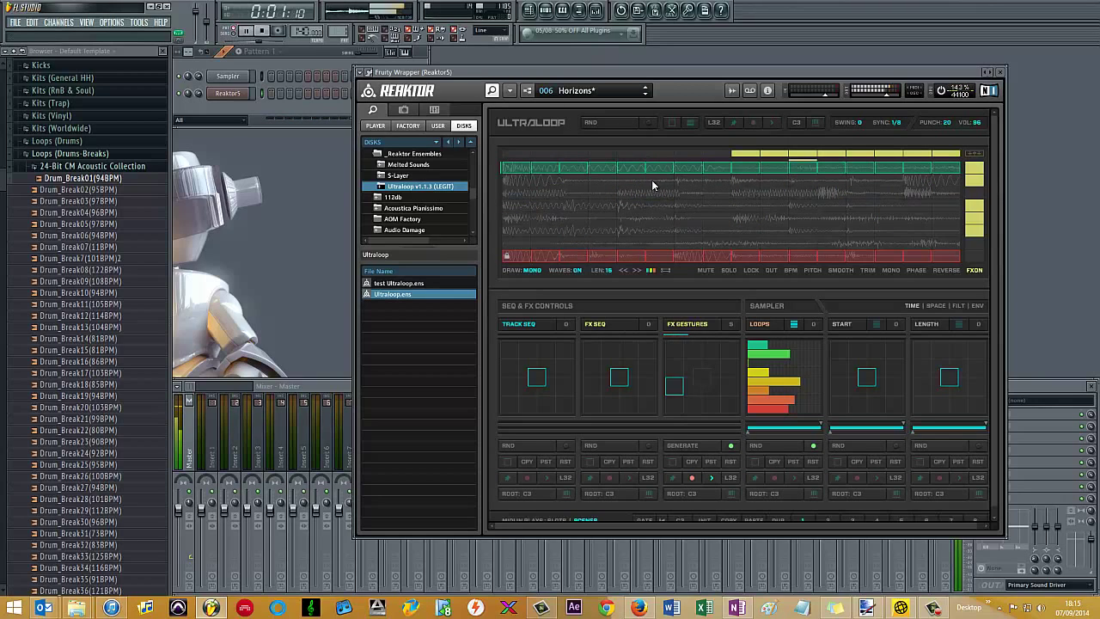
pyautogui.moveTo(514, 181); pyautogui.dragTo(962, 182)
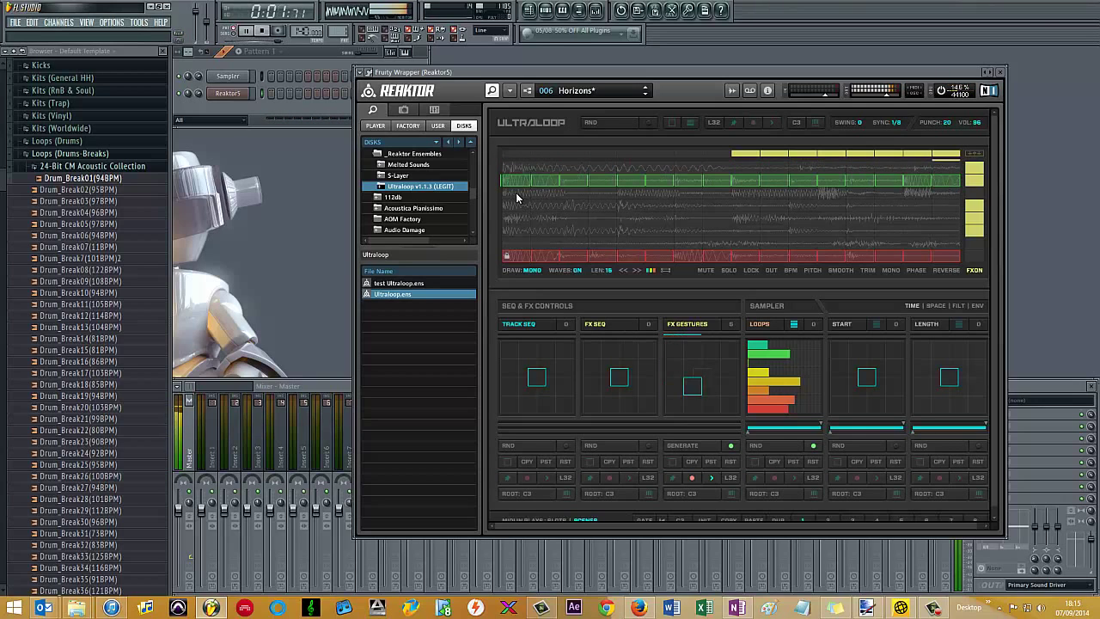
pyautogui.moveTo(507, 192)
pyautogui.mouseDown()
pyautogui.moveTo(961, 194)
pyautogui.moveTo(641, 194)
pyautogui.mouseUp()
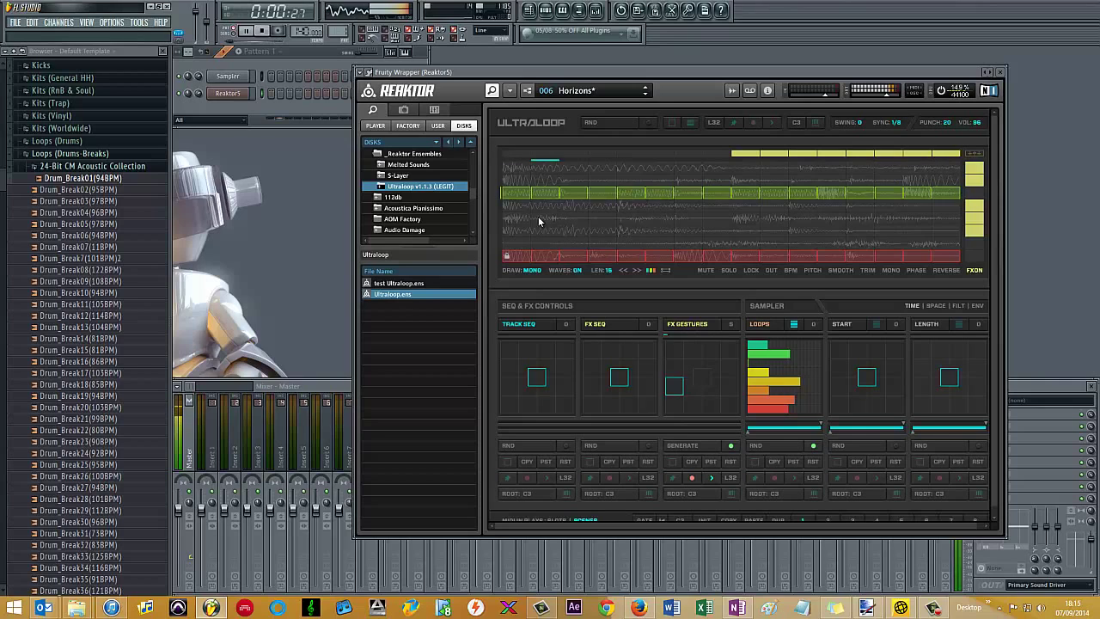
pyautogui.moveTo(510, 209)
pyautogui.mouseDown()
pyautogui.moveTo(945, 214)
pyautogui.moveTo(917, 211)
pyautogui.mouseUp()
pyautogui.moveTo(509, 218); pyautogui.dragTo(940, 226)
pyautogui.moveTo(508, 230); pyautogui.dragTo(954, 240)
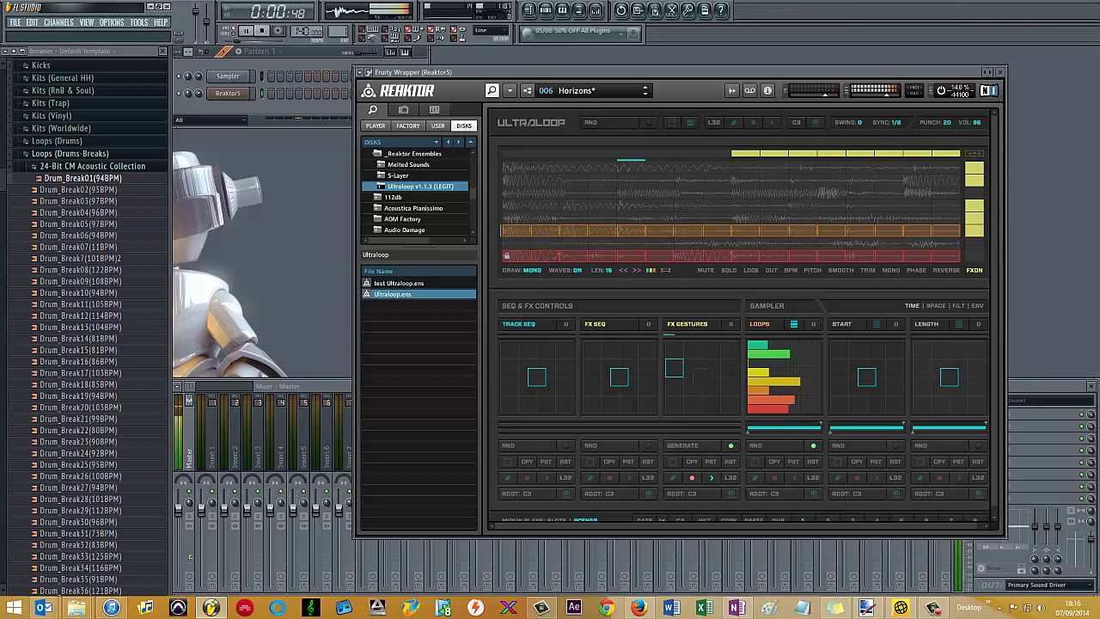
pyautogui.click(647, 90)
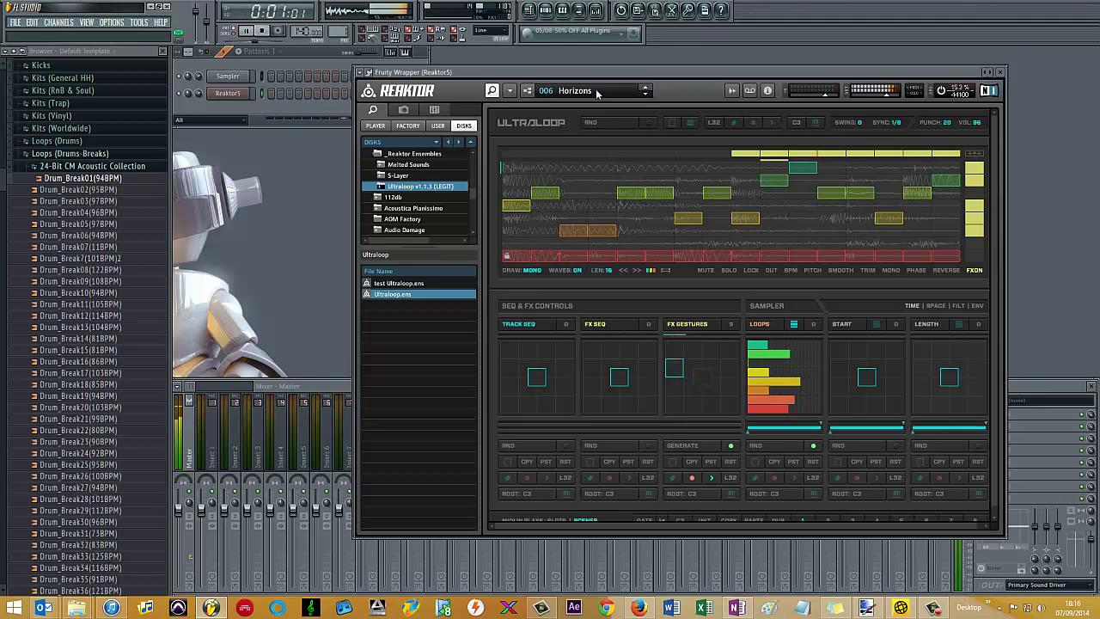
pyautogui.click(264, 32)
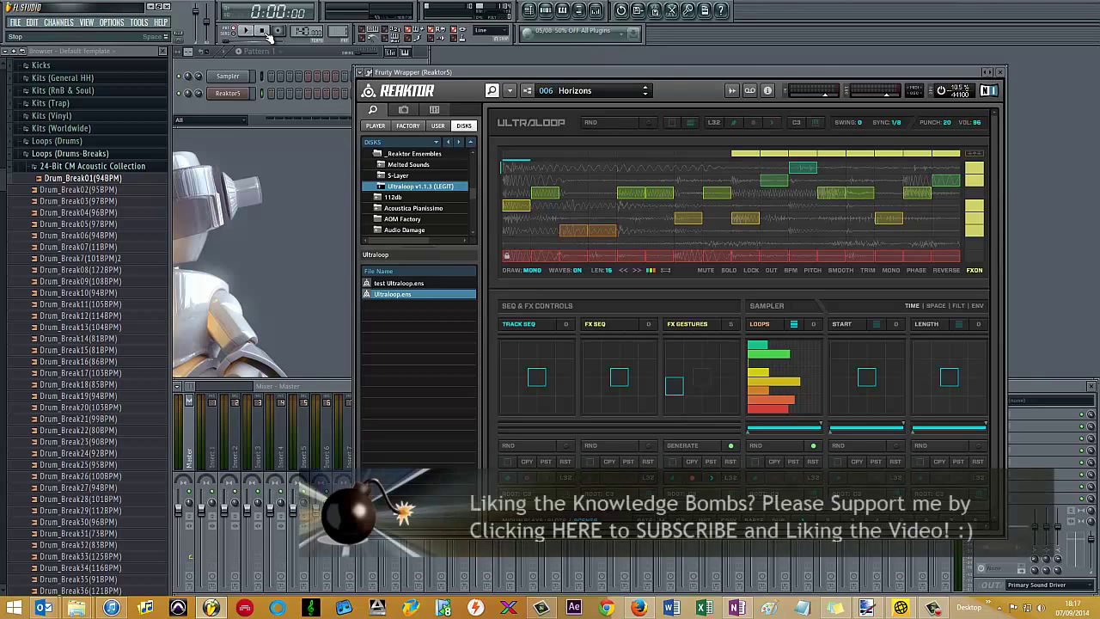
# - Preview the Drum_Break08(122BPM) and Drum_Break12(114BPM) loops from the 24-Bit CM Acoustic Collection
pyautogui.click(103, 270)
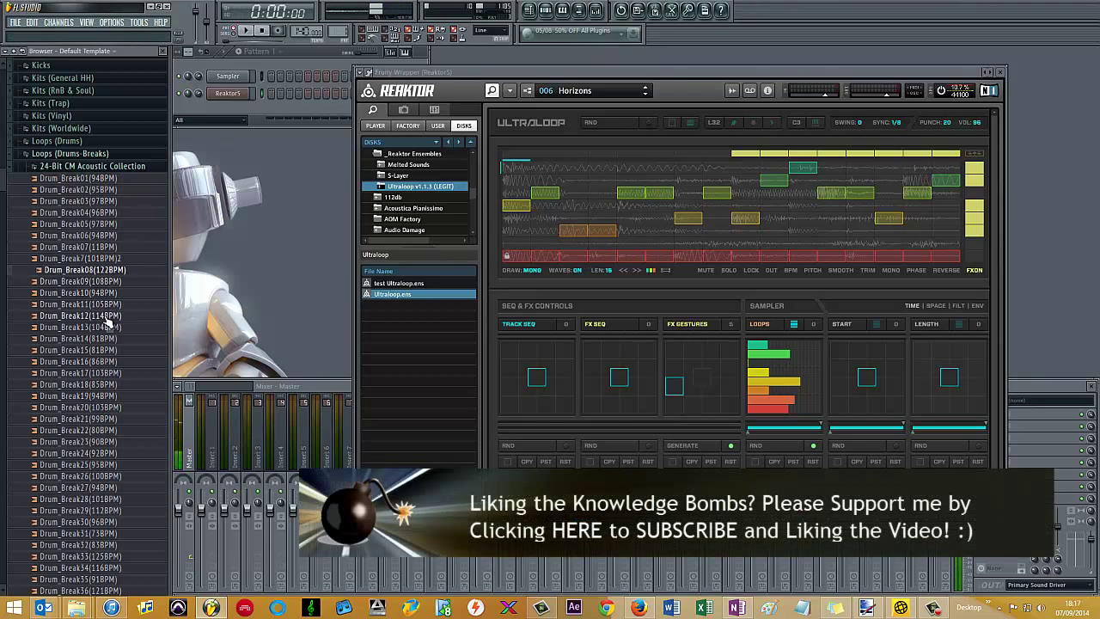
pyautogui.click(108, 315)
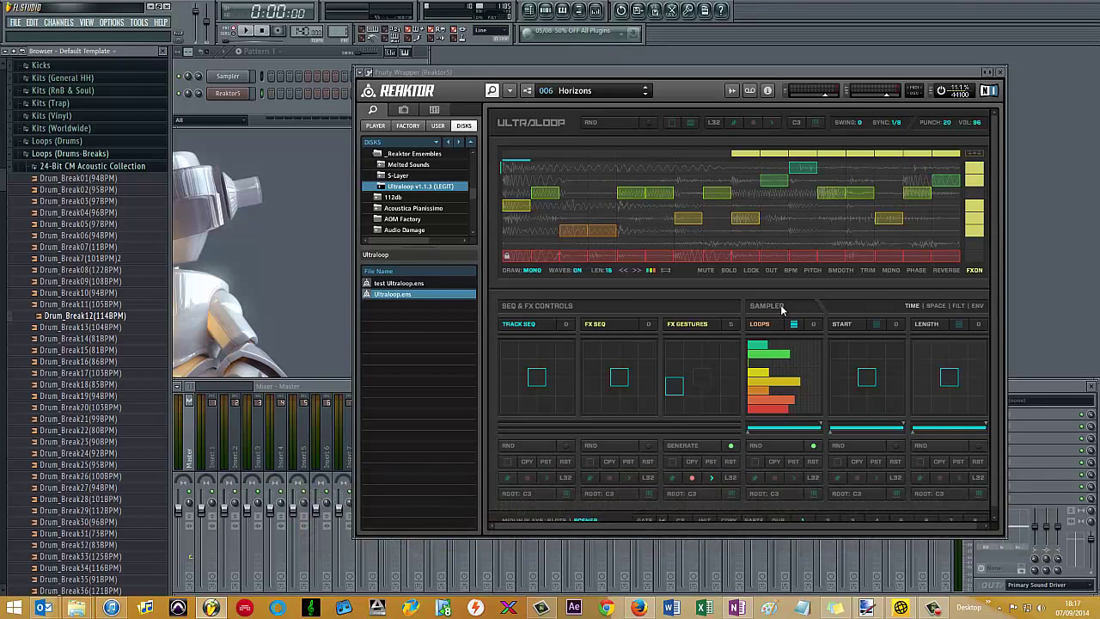
# - Try other loop selections for the first track and inspect Ultraloop's loaded samples in the sample map
pyautogui.click(780, 304)
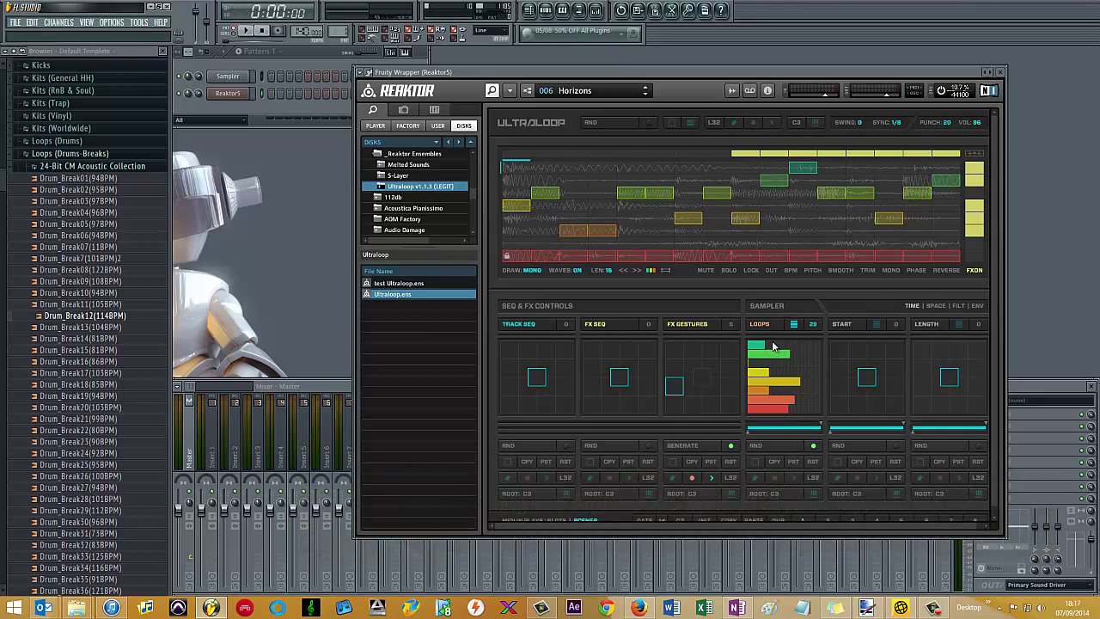
pyautogui.moveTo(769, 346)
pyautogui.mouseDown()
pyautogui.moveTo(808, 346)
pyautogui.moveTo(772, 343)
pyautogui.mouseUp()
pyautogui.click(731, 91)
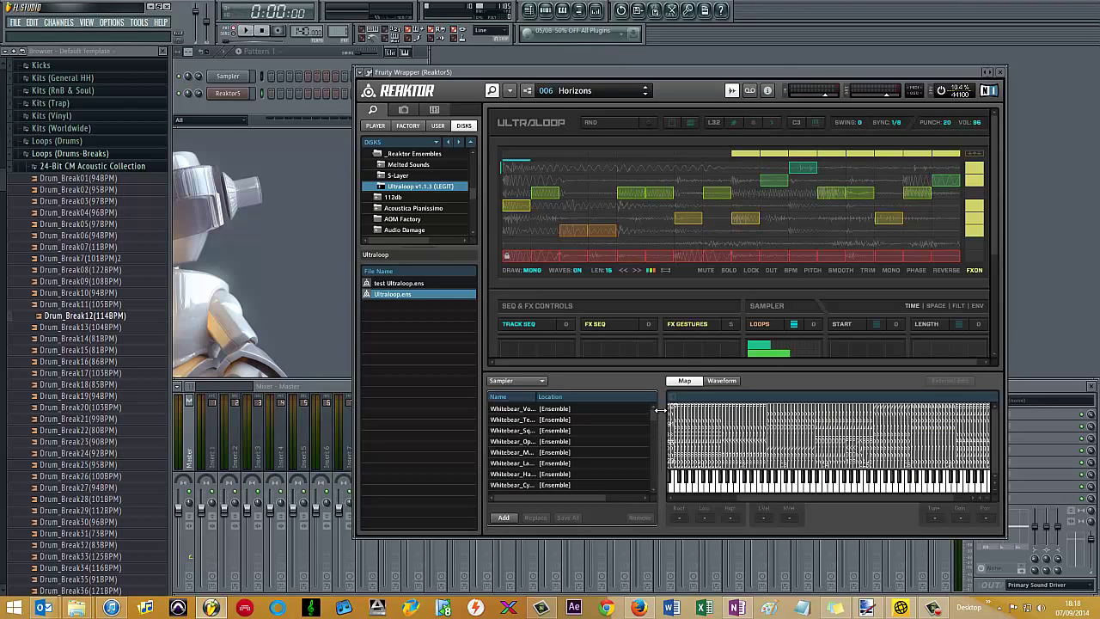
pyautogui.moveTo(652, 421)
pyautogui.mouseDown()
pyautogui.moveTo(648, 496)
pyautogui.moveTo(651, 409)
pyautogui.mouseUp()
pyautogui.click(732, 92)
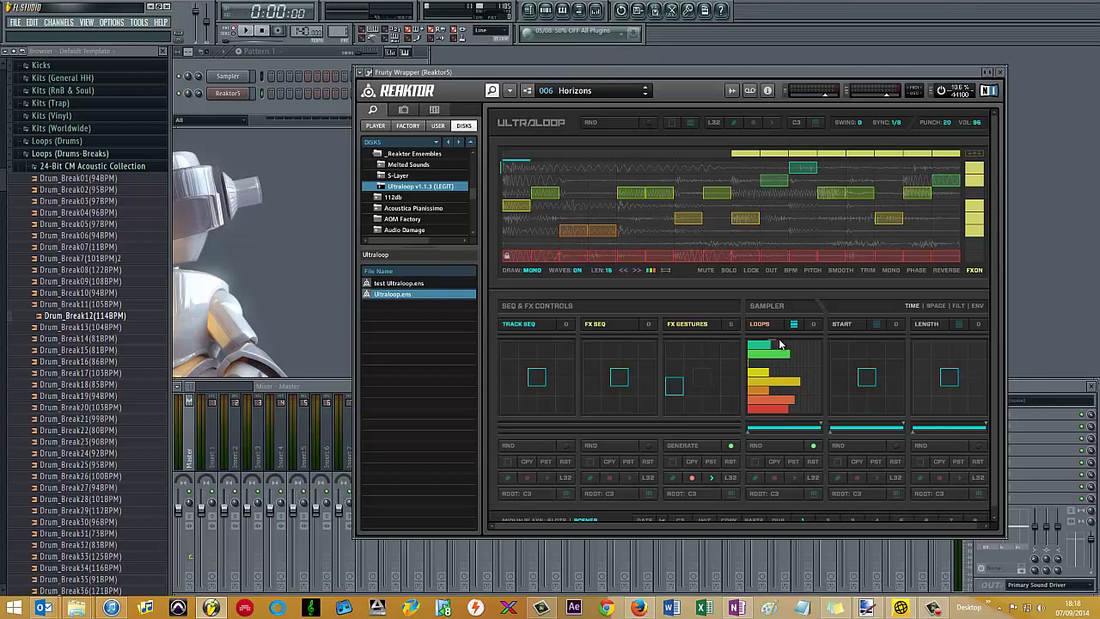
pyautogui.click(766, 351)
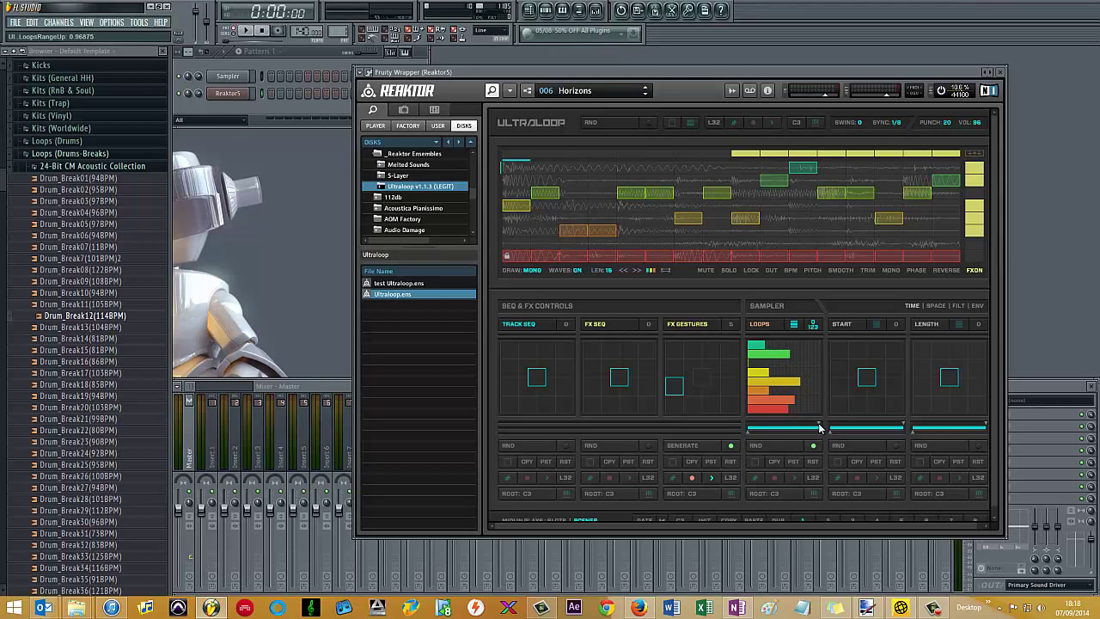
# - Lower the upper limit of the sampler's Loops range to about 0.094 and randomize the loop selection several times
pyautogui.moveTo(821, 427); pyautogui.dragTo(751, 429)
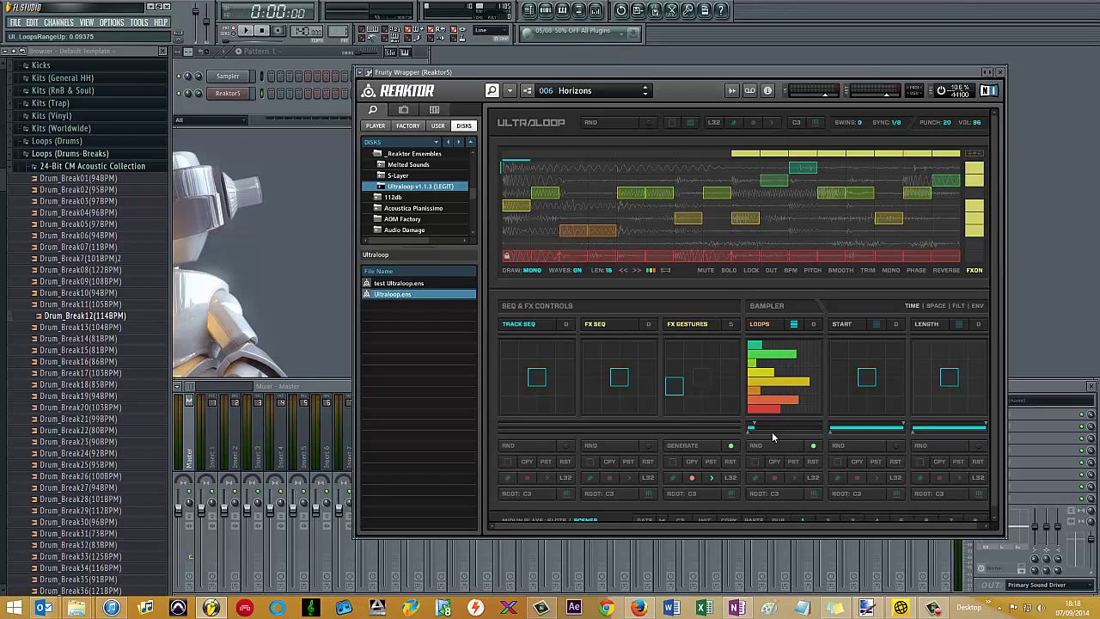
pyautogui.click(778, 445)
pyautogui.click(783, 445)
pyautogui.click(784, 443)
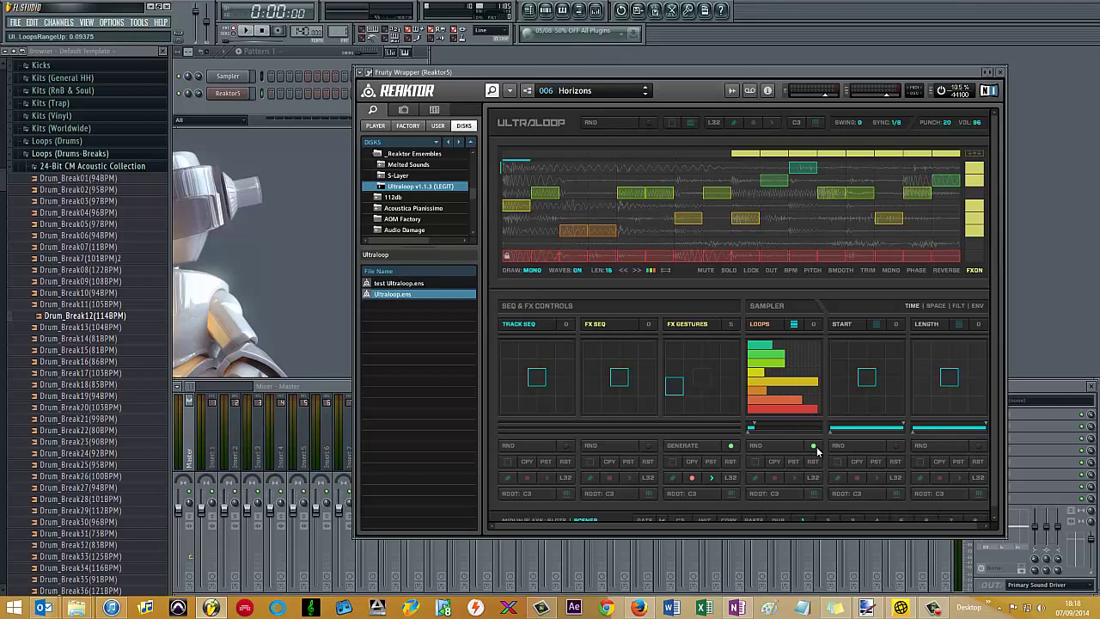
pyautogui.click(786, 445)
pyautogui.click(784, 445)
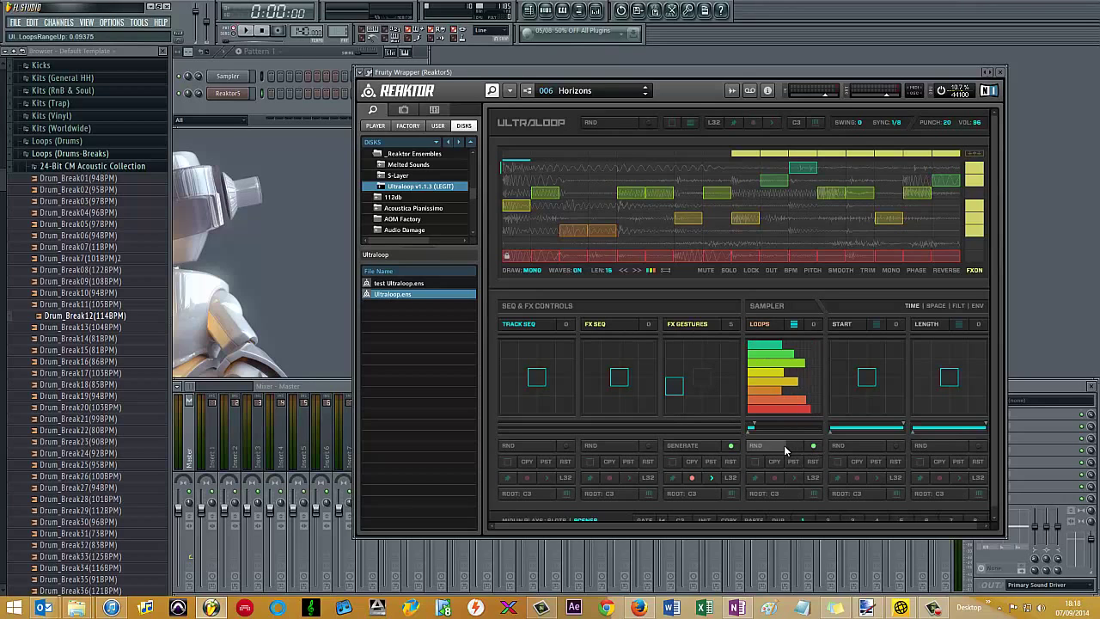
pyautogui.click(784, 445)
pyautogui.click(784, 445)
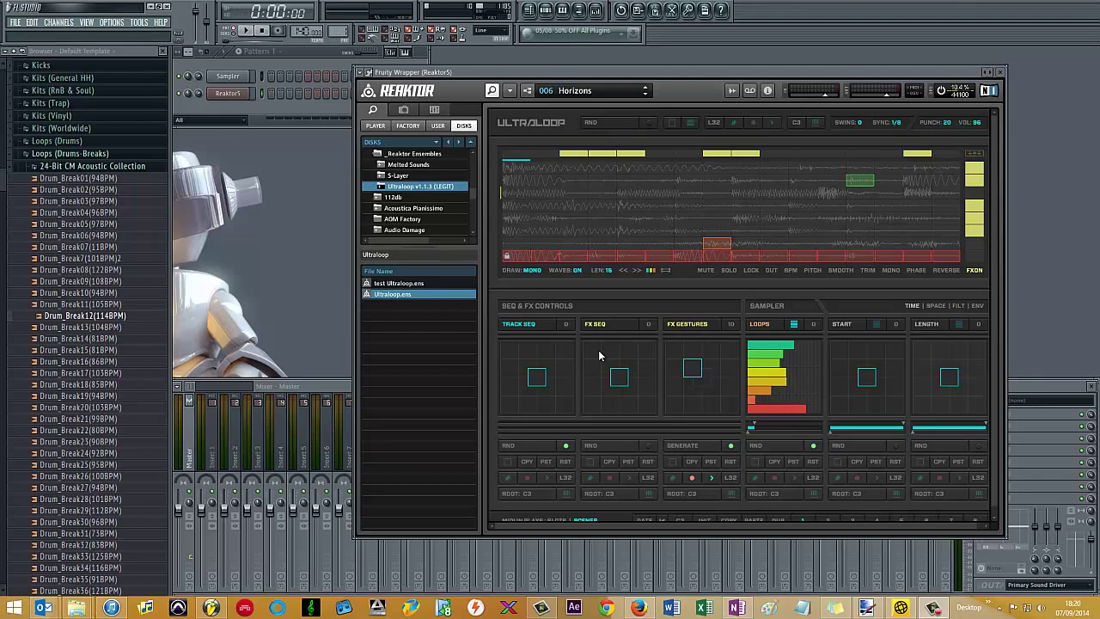
# - Randomize the FX sequence and generate new FX gestures
pyautogui.click(624, 445)
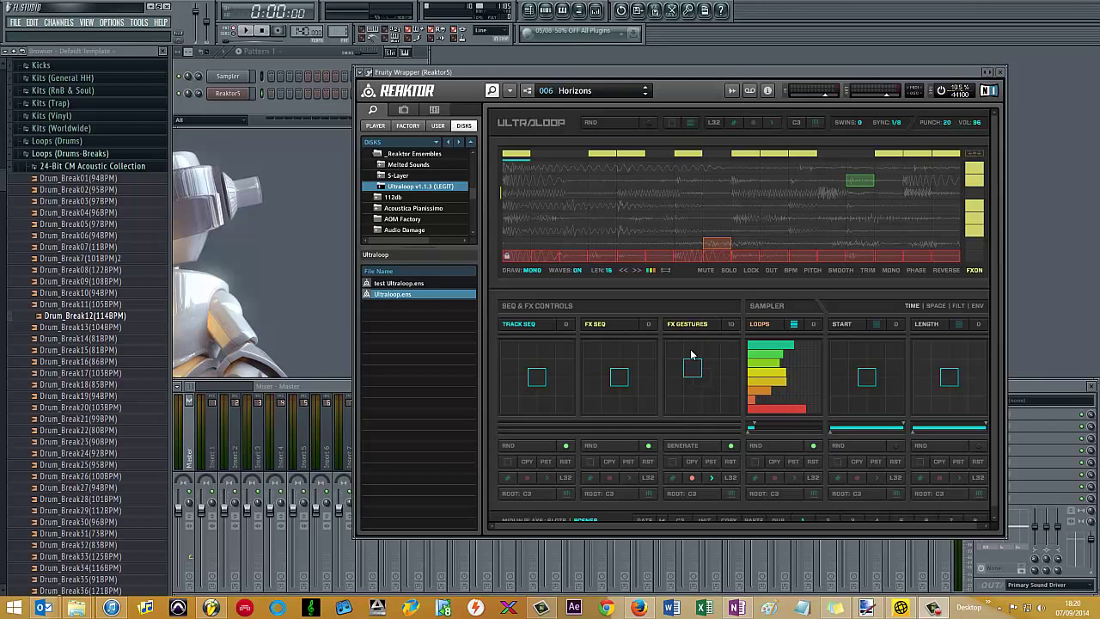
pyautogui.click(694, 445)
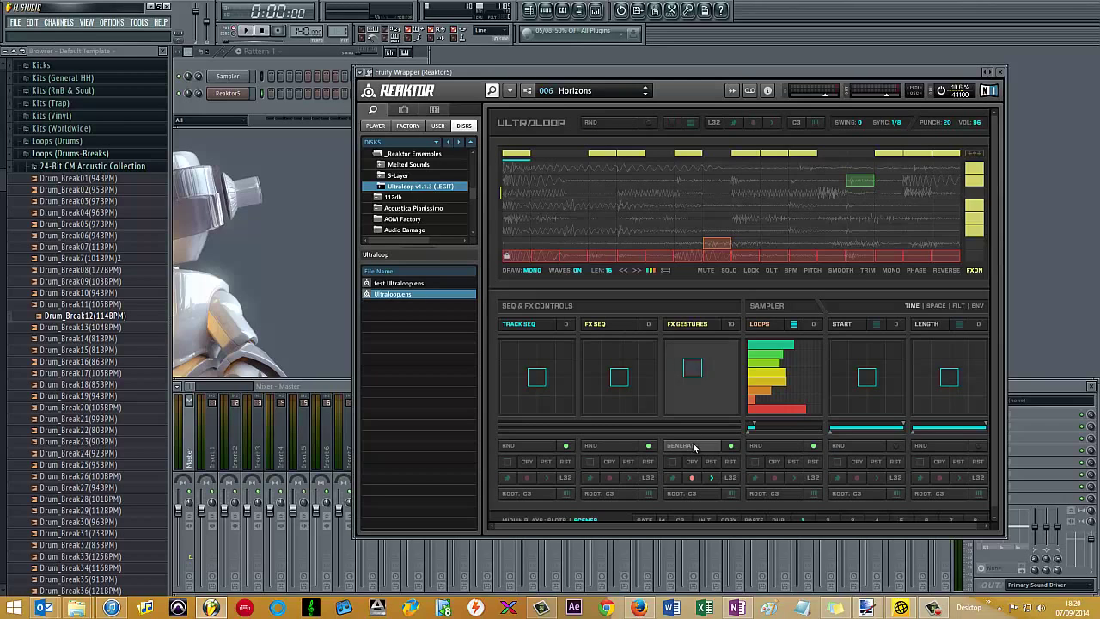
pyautogui.click(710, 445)
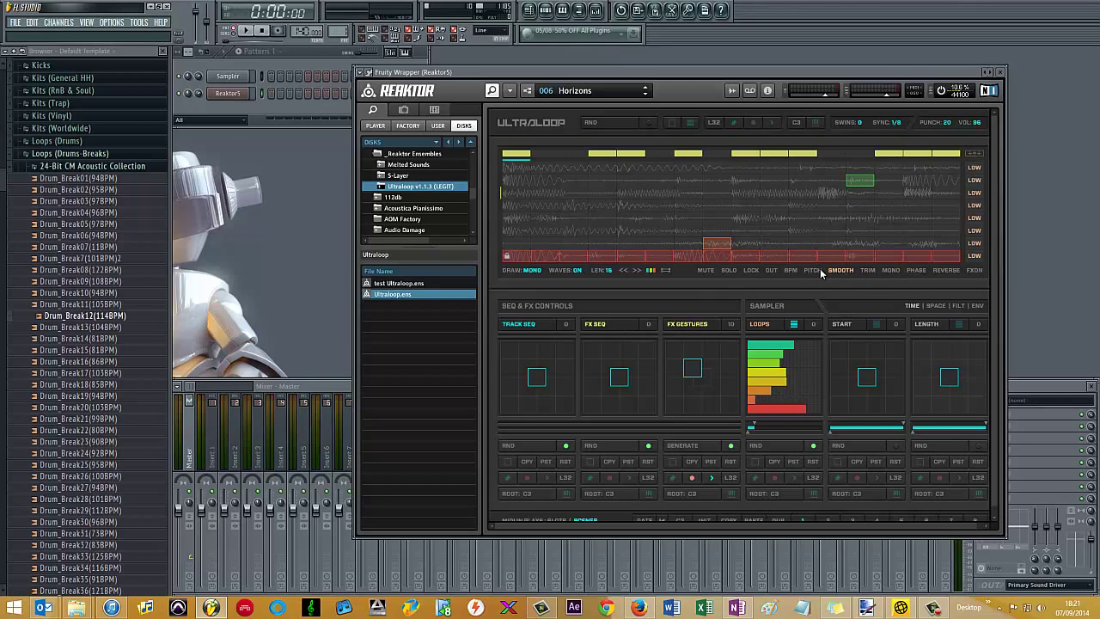
# - Bring up the Mute settings of the tracks, try muting tracks 1, 2 and 4, and unmute them
pyautogui.moveTo(788, 271)
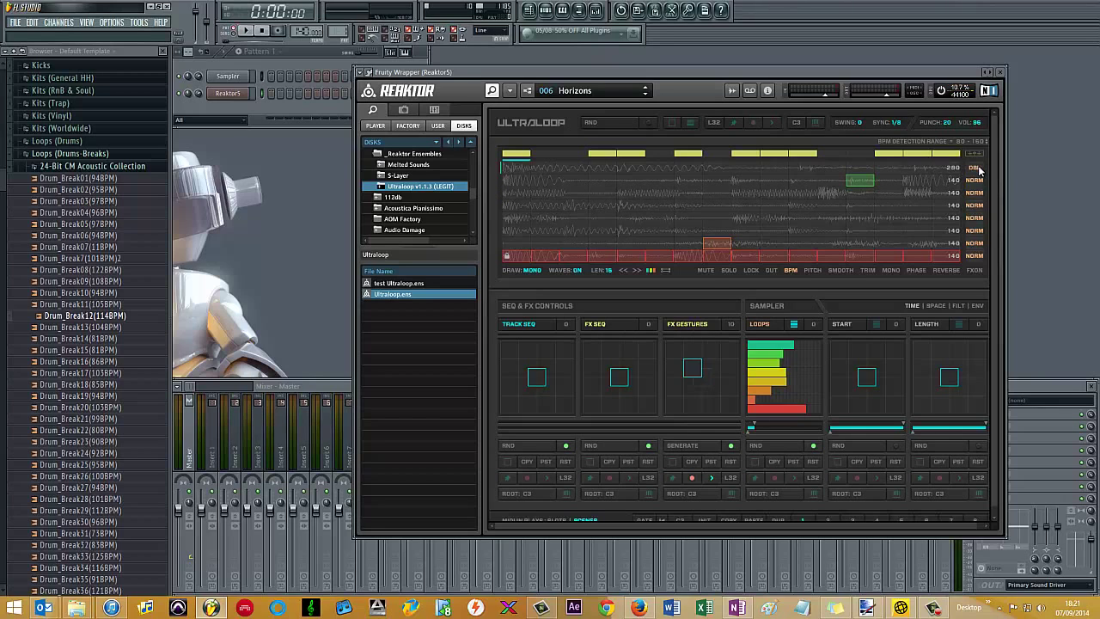
pyautogui.click(706, 270)
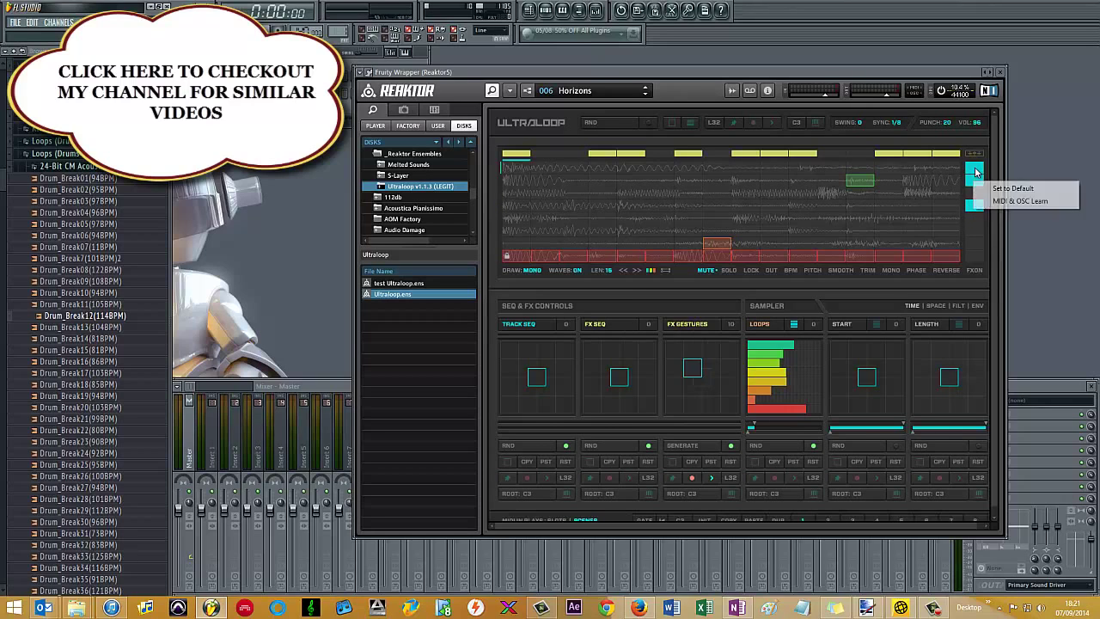
pyautogui.click(973, 205)
pyautogui.moveTo(974, 167); pyautogui.dragTo(974, 180)
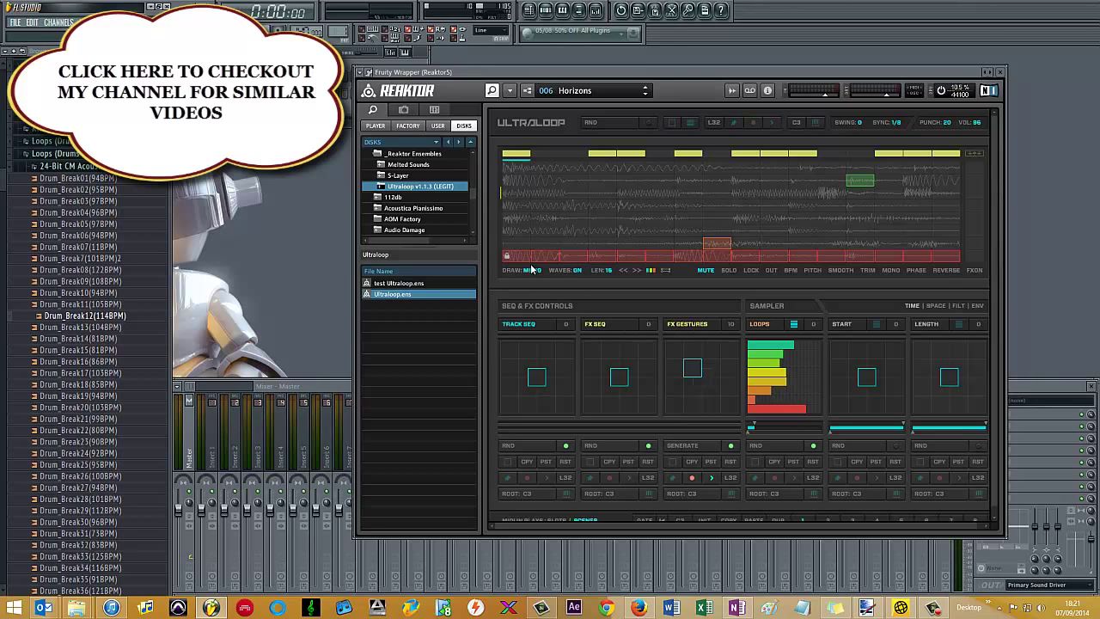
# - Draw a path of steps across the upper tracks of the sequencer in Mono draw mode, starting on track 4
pyautogui.moveTo(512, 206)
pyautogui.mouseDown()
pyautogui.moveTo(649, 168)
pyautogui.moveTo(689, 193)
pyautogui.mouseUp()
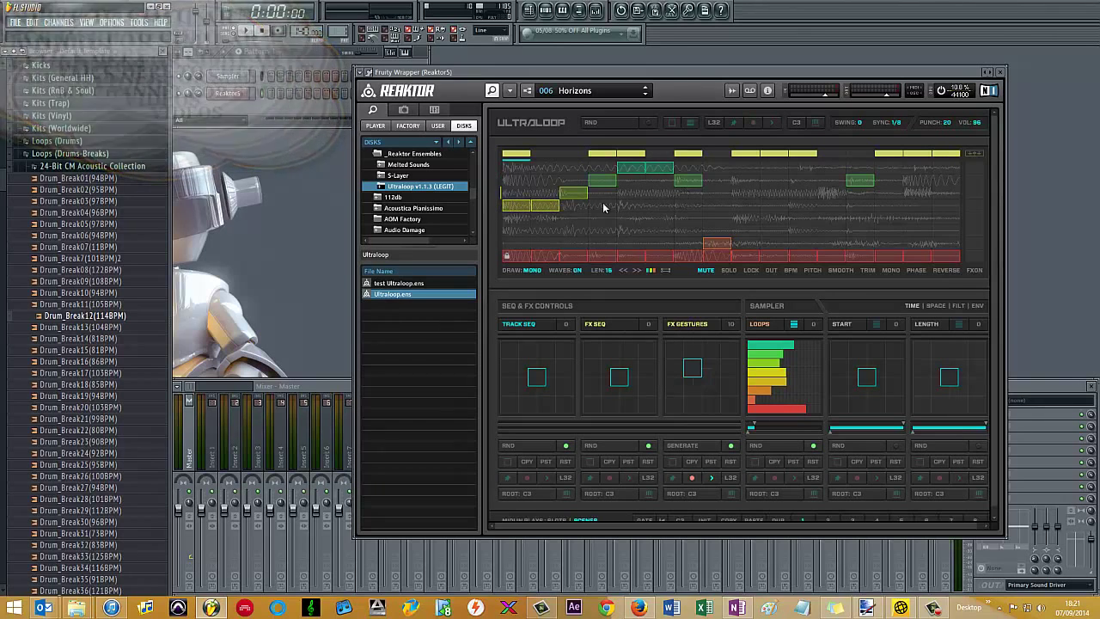
pyautogui.moveTo(542, 214)
pyautogui.mouseDown()
pyautogui.moveTo(554, 226)
pyautogui.moveTo(653, 199)
pyautogui.moveTo(532, 215)
pyautogui.moveTo(578, 223)
pyautogui.moveTo(574, 180)
pyautogui.moveTo(574, 217)
pyautogui.moveTo(581, 195)
pyautogui.moveTo(885, 191)
pyautogui.moveTo(618, 215)
pyautogui.moveTo(961, 228)
pyautogui.moveTo(558, 215)
pyautogui.mouseUp()
pyautogui.click(687, 208)
pyautogui.click(545, 206)
# - Switch the draw mode to Poly and layer simultaneous steps across several tracks
pyautogui.click(531, 270)
pyautogui.click(515, 230)
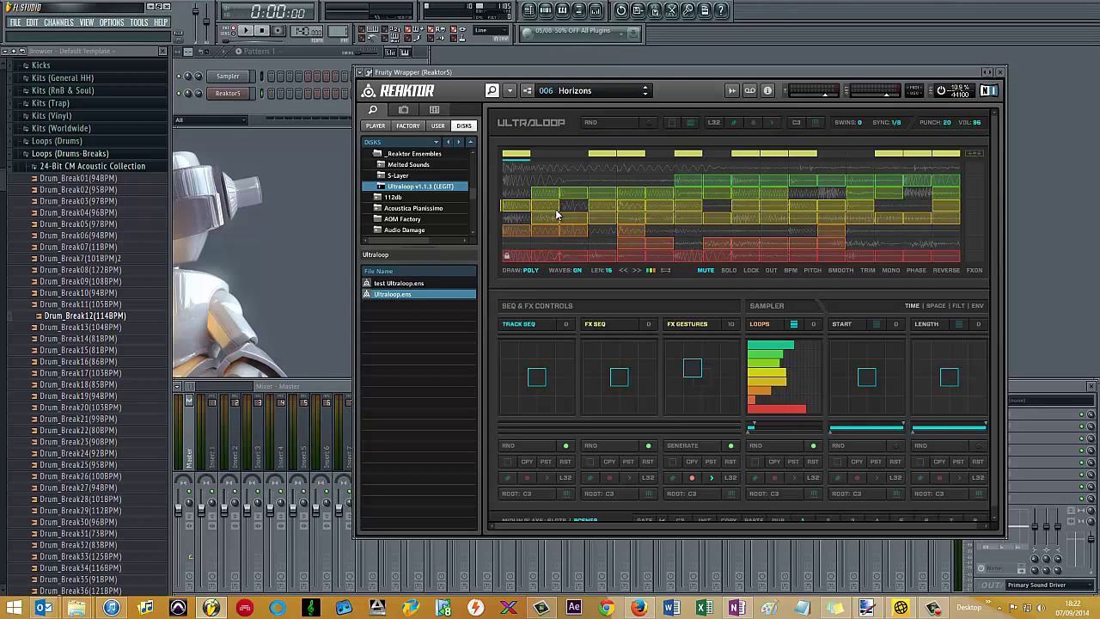
# - Bring up the snapshot list and load snapshot 087 Exploring Area from the Ultraloop 140 BPM bank
pyautogui.click(403, 109)
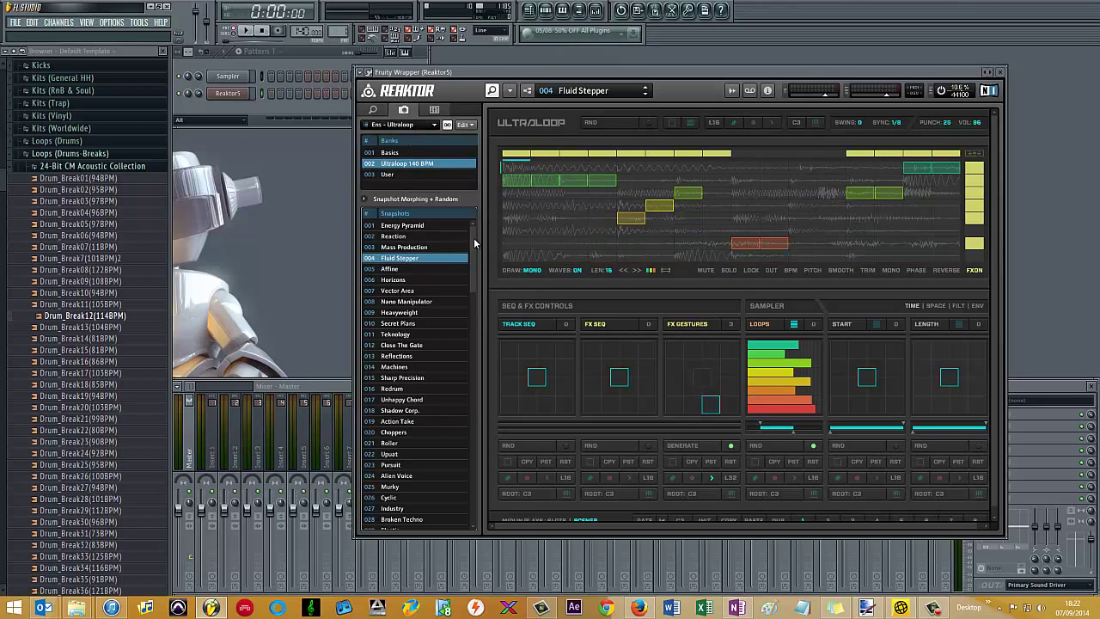
pyautogui.scroll(-20, 456, 387)
pyautogui.scroll(-1, 457, 412)
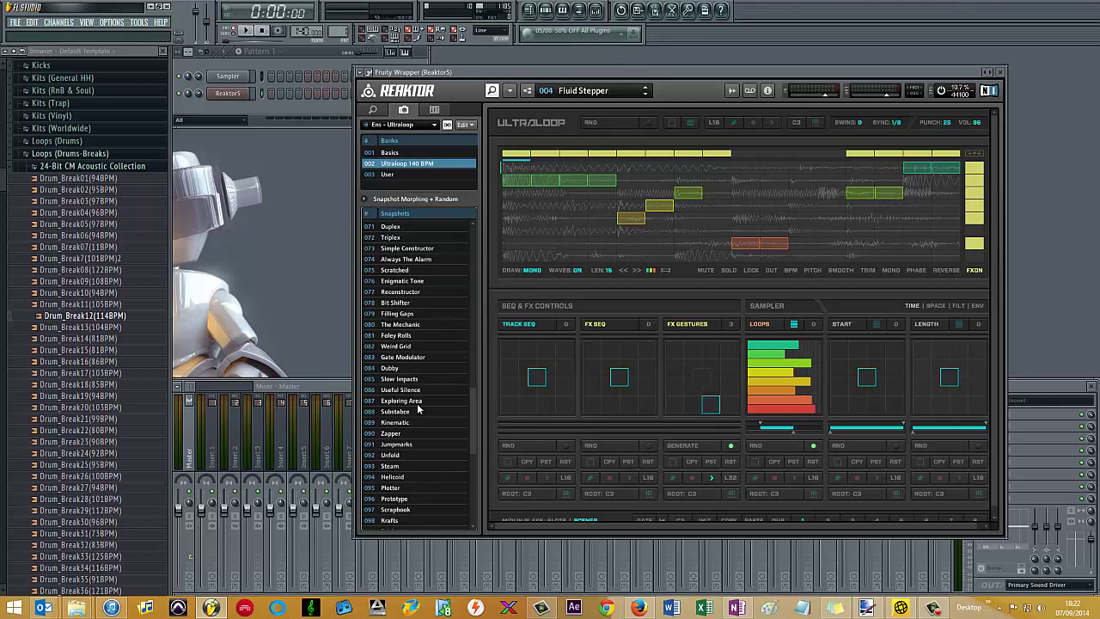
pyautogui.click(419, 402)
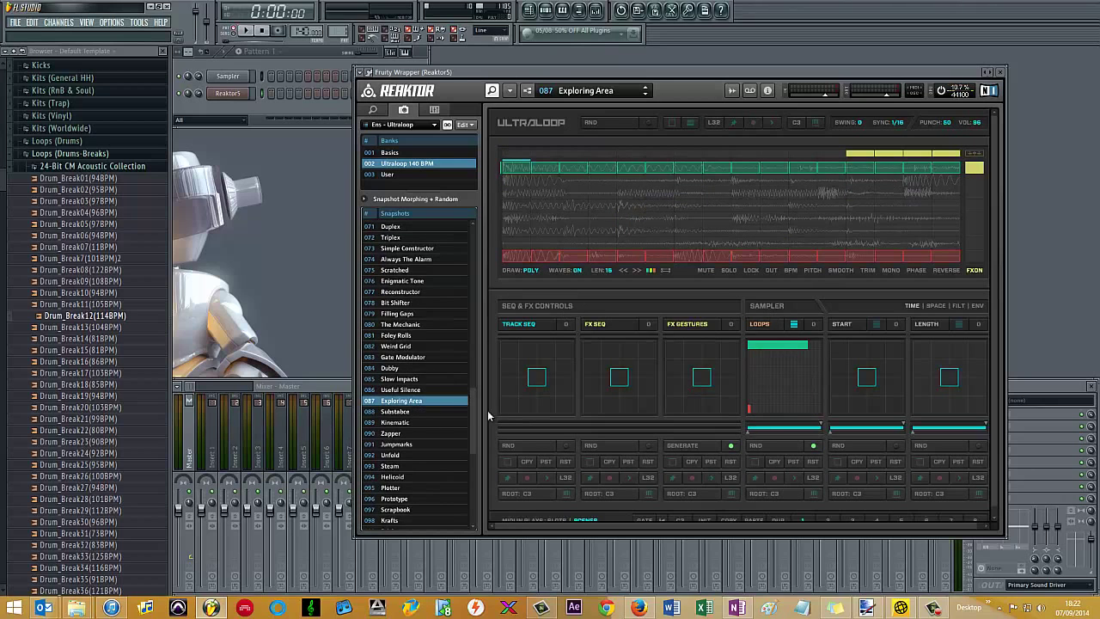
pyautogui.scroll(20, 471, 404)
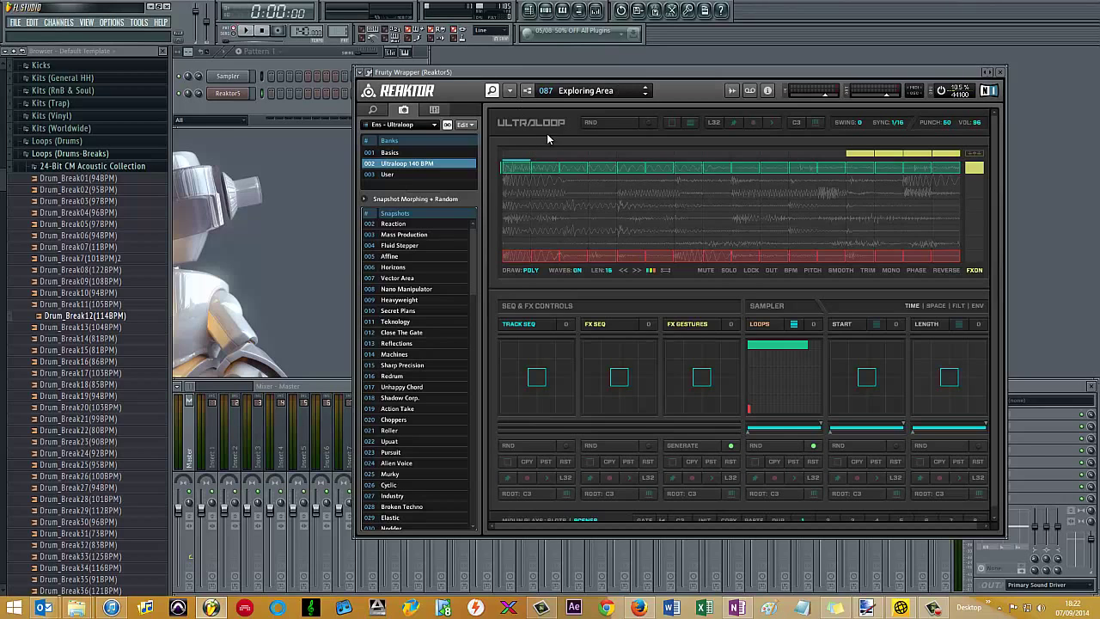
# - Switch between the snapshot list and the file browser, ending on the browser's Player content
pyautogui.click(376, 111)
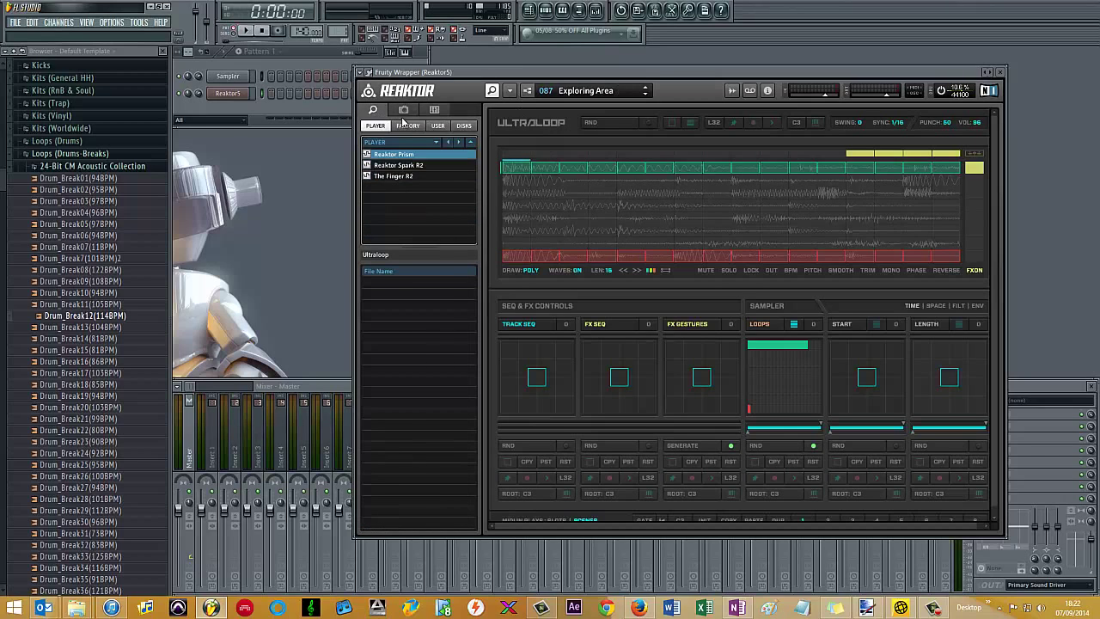
pyautogui.click(403, 110)
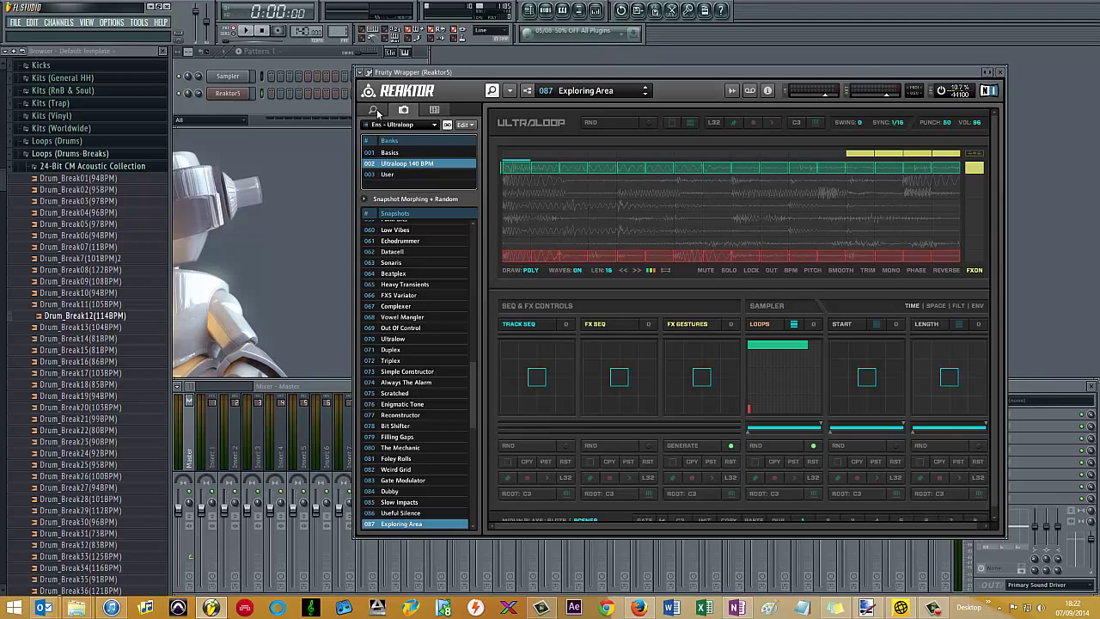
pyautogui.click(375, 111)
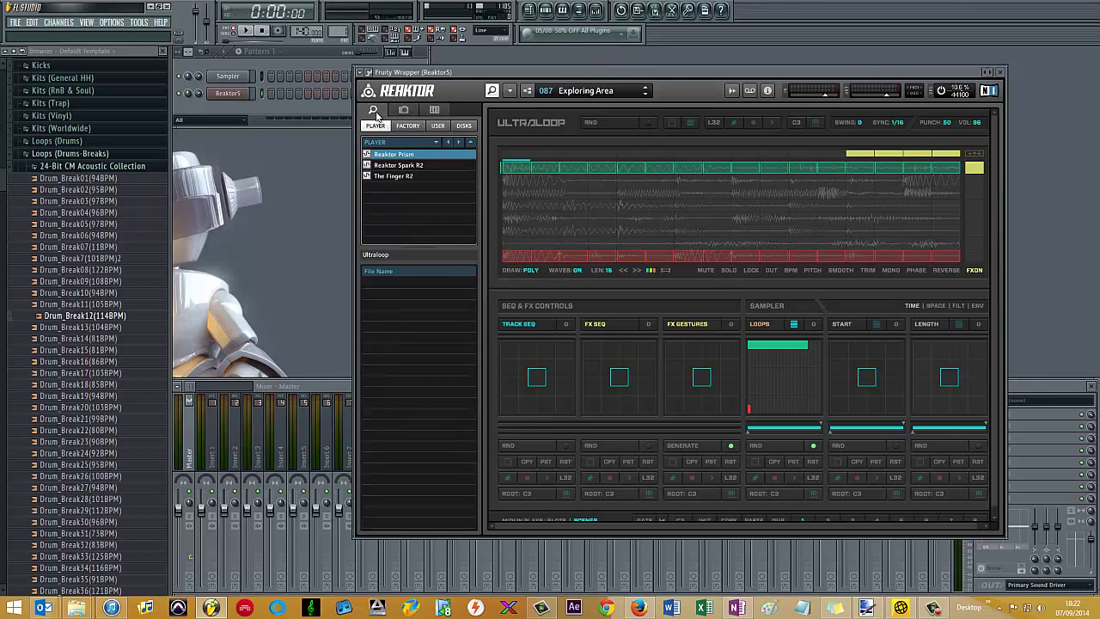